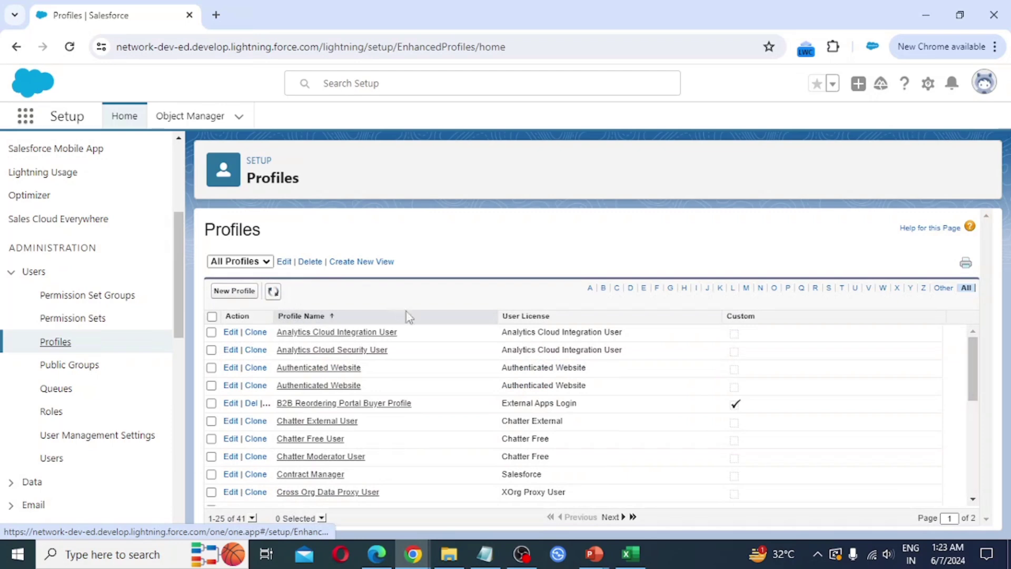
- Examine the full profiles list and widen the Action column to see which actions standard and custom profiles offer
{"action": "scroll", "coordinate": [406, 329], "scroll_direction": "down", "scroll_amount": 5}
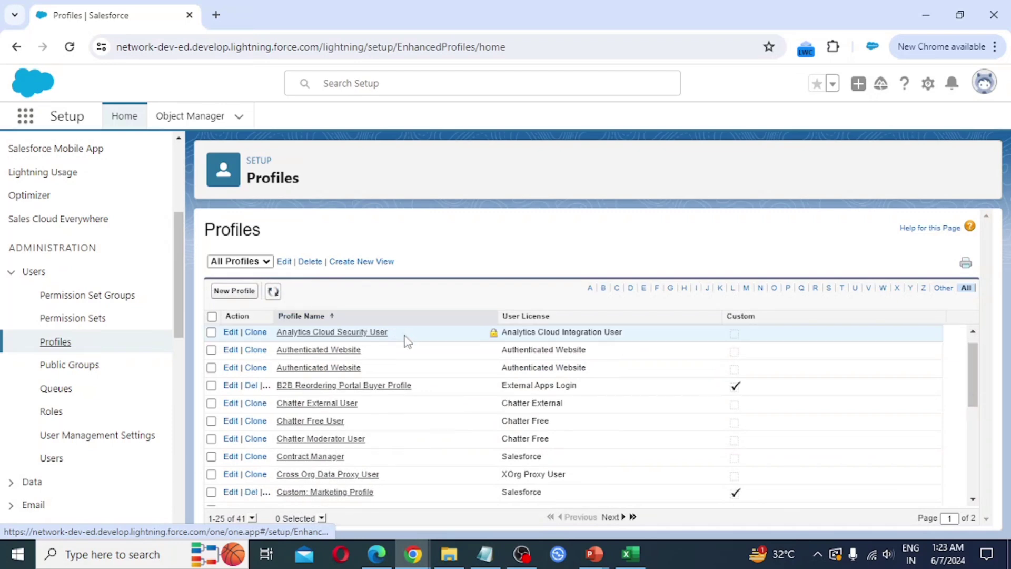
{"action": "scroll", "coordinate": [406, 352], "scroll_direction": "down", "scroll_amount": 1}
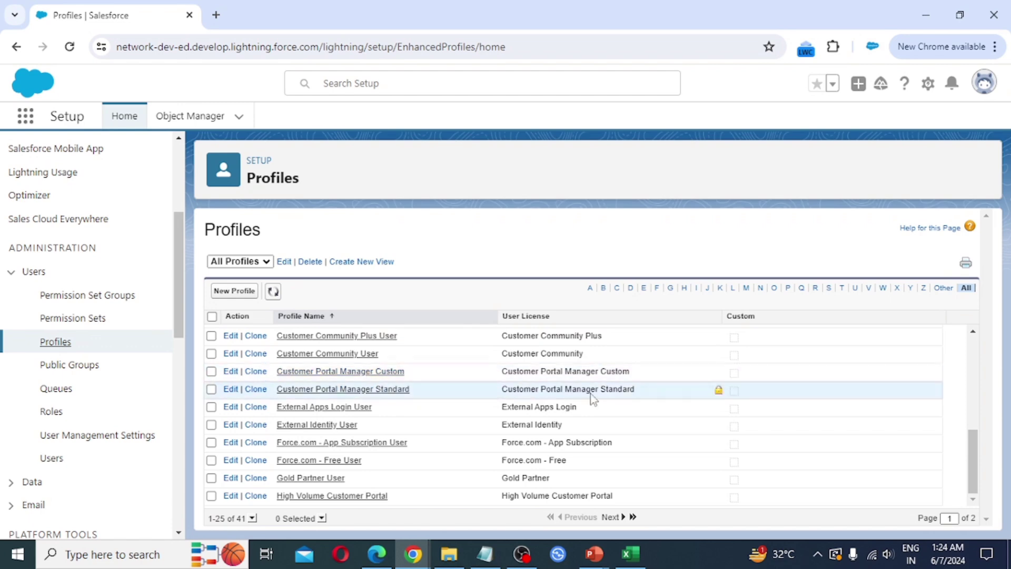
{"action": "scroll", "coordinate": [729, 427], "scroll_direction": "up", "scroll_amount": 5}
{"action": "scroll", "coordinate": [731, 428], "scroll_direction": "down", "scroll_amount": 2}
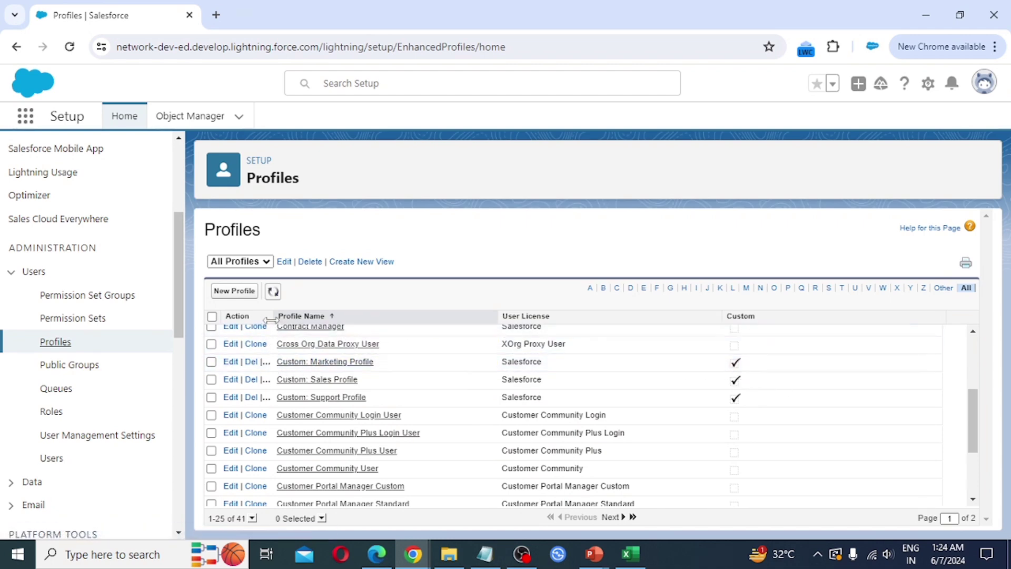
{"action": "left_click_drag", "start_coordinate": [273, 317], "coordinate": [375, 327]}
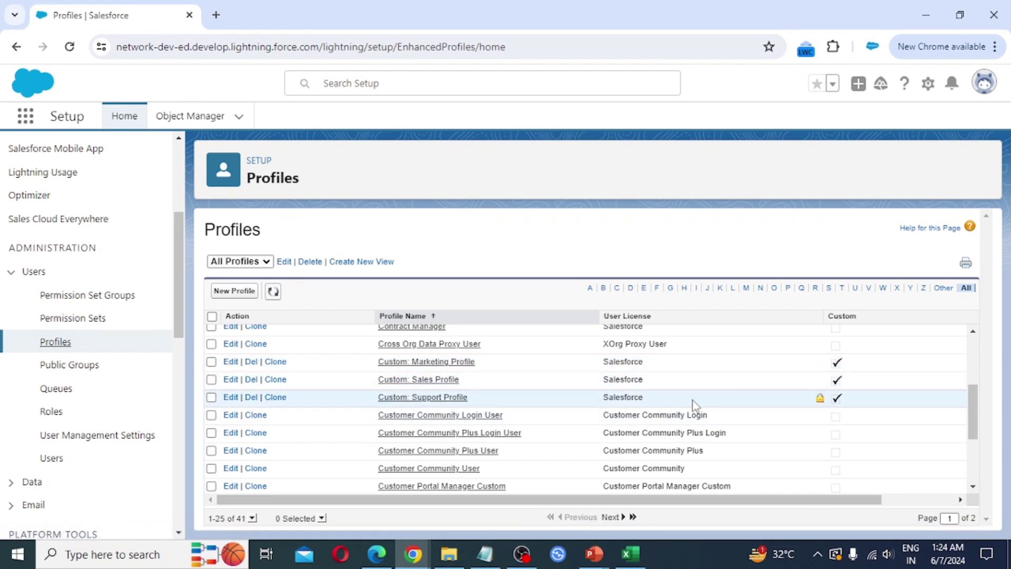
{"action": "scroll", "coordinate": [627, 347], "scroll_direction": "up", "scroll_amount": 2}
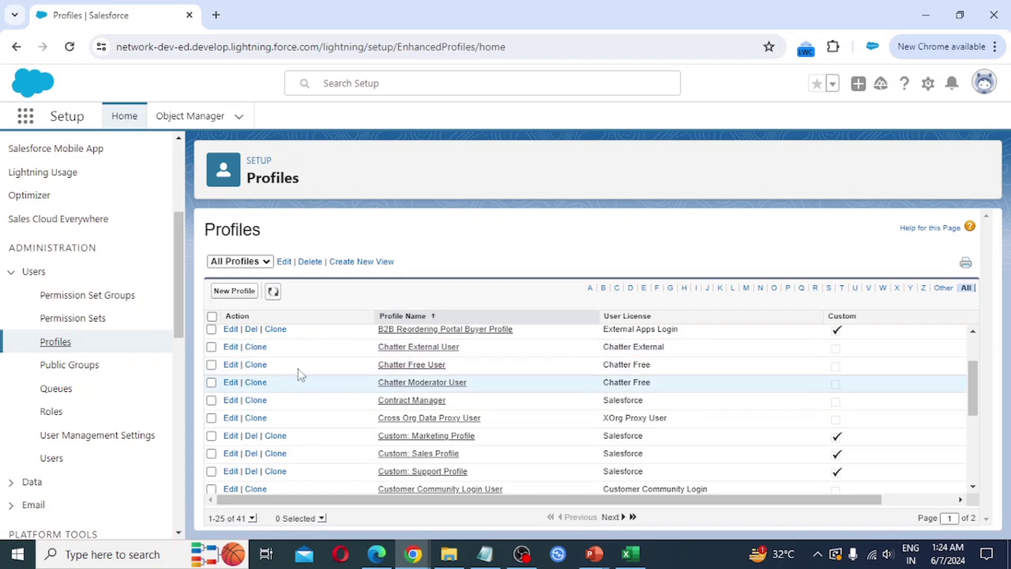
- Filter the profiles by the letter S and review the System Administrator profile's page layouts, field-level security, app settings and tab settings
{"action": "left_click", "coordinate": [829, 289]}
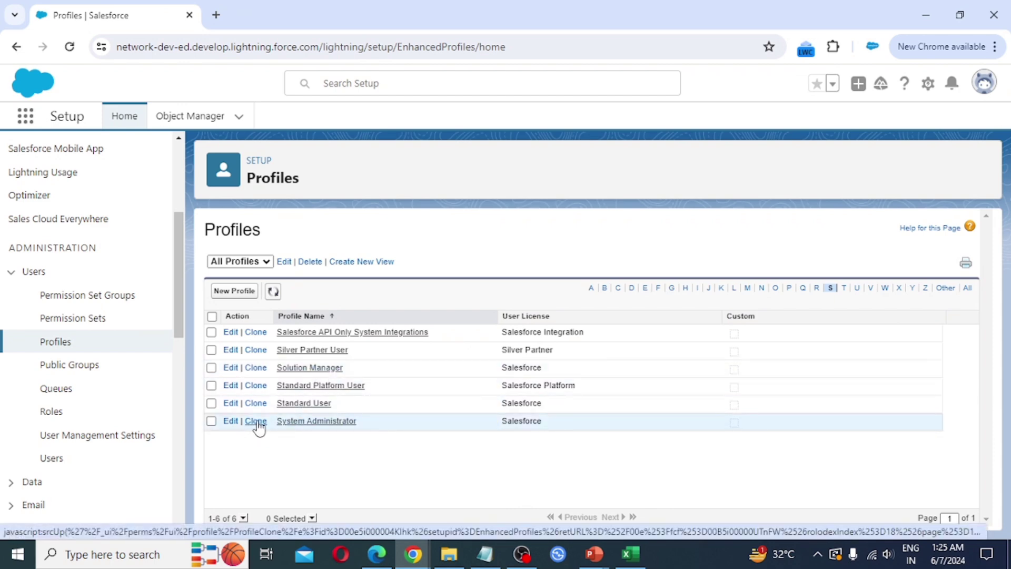
{"action": "left_click", "coordinate": [317, 427]}
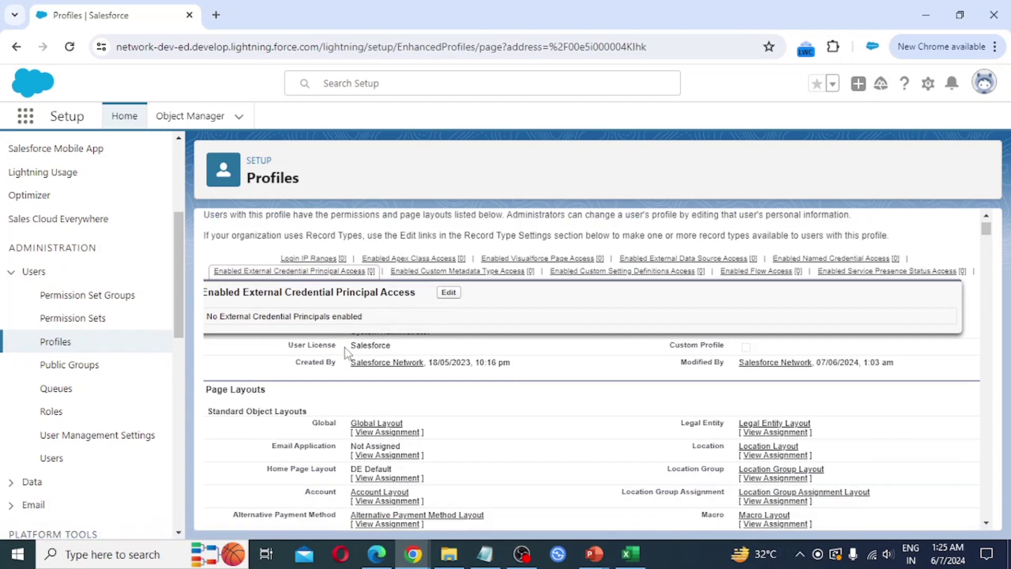
{"action": "scroll", "coordinate": [429, 345], "scroll_direction": "down", "scroll_amount": 2}
{"action": "scroll", "coordinate": [432, 345], "scroll_direction": "up", "scroll_amount": 1}
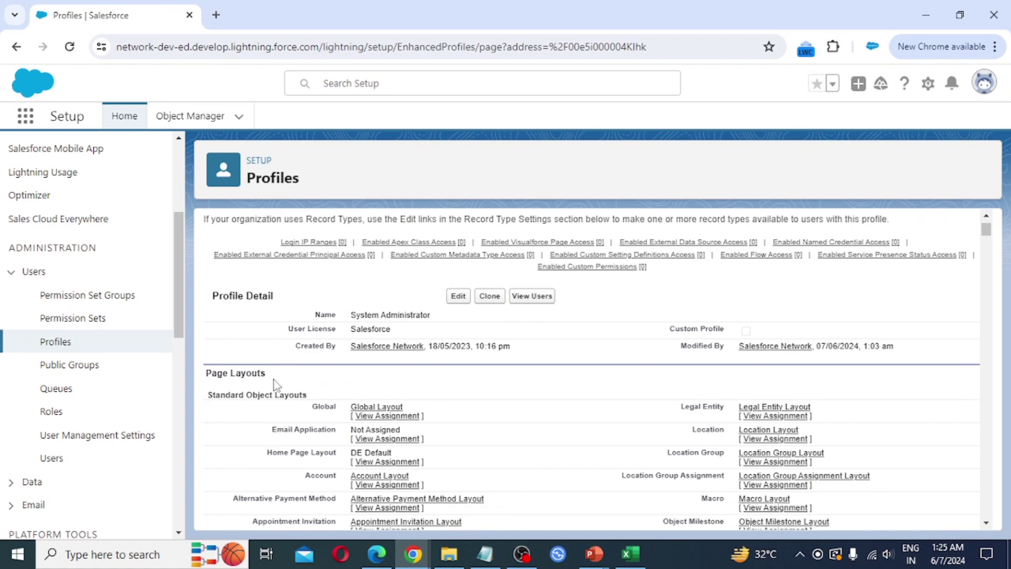
{"action": "scroll", "coordinate": [273, 383], "scroll_direction": "down", "scroll_amount": 1}
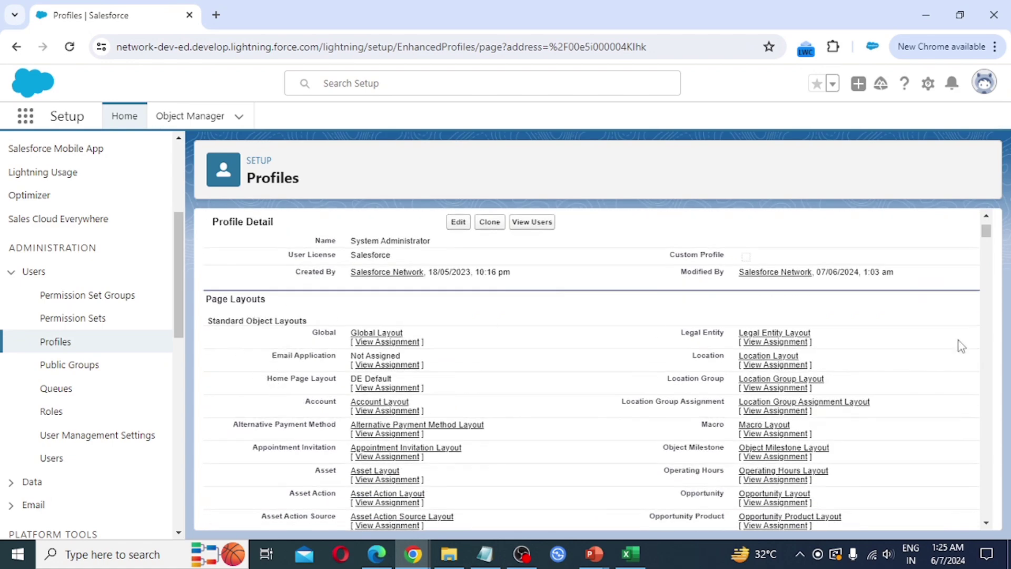
{"action": "left_click_drag", "start_coordinate": [986, 231], "coordinate": [988, 274]}
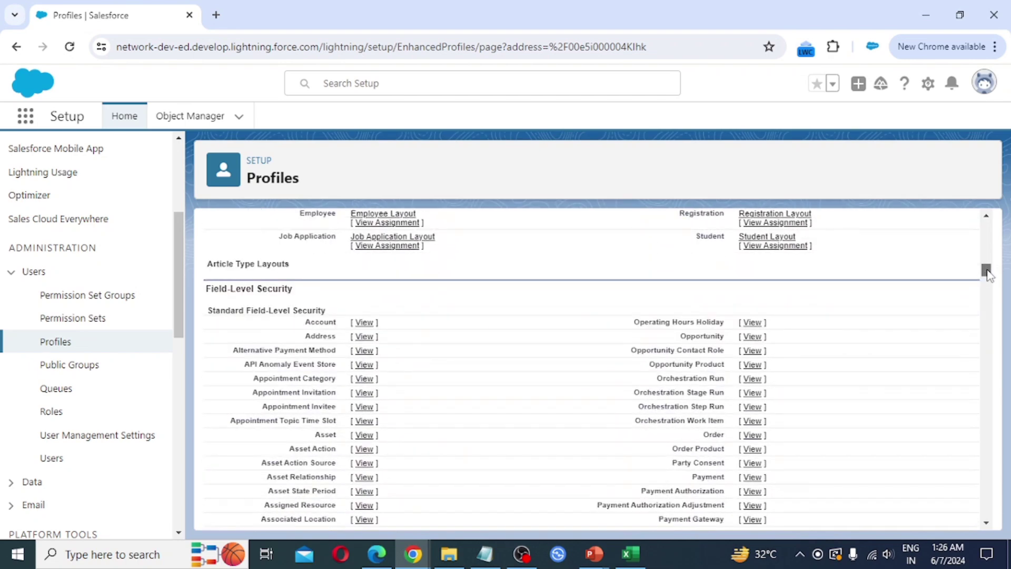
{"action": "left_click_drag", "start_coordinate": [988, 275], "coordinate": [988, 308]}
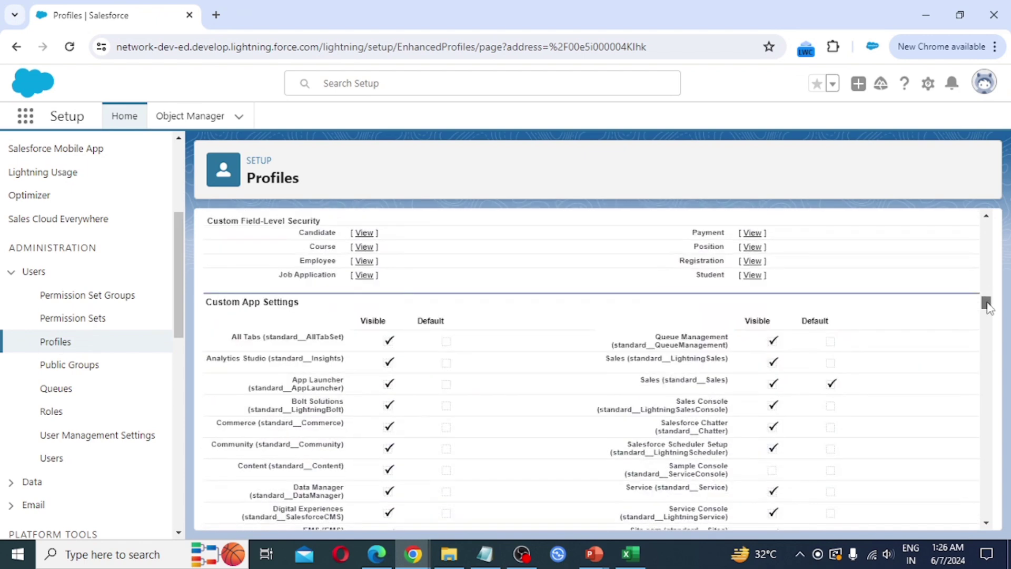
{"action": "left_click_drag", "start_coordinate": [989, 307], "coordinate": [990, 314]}
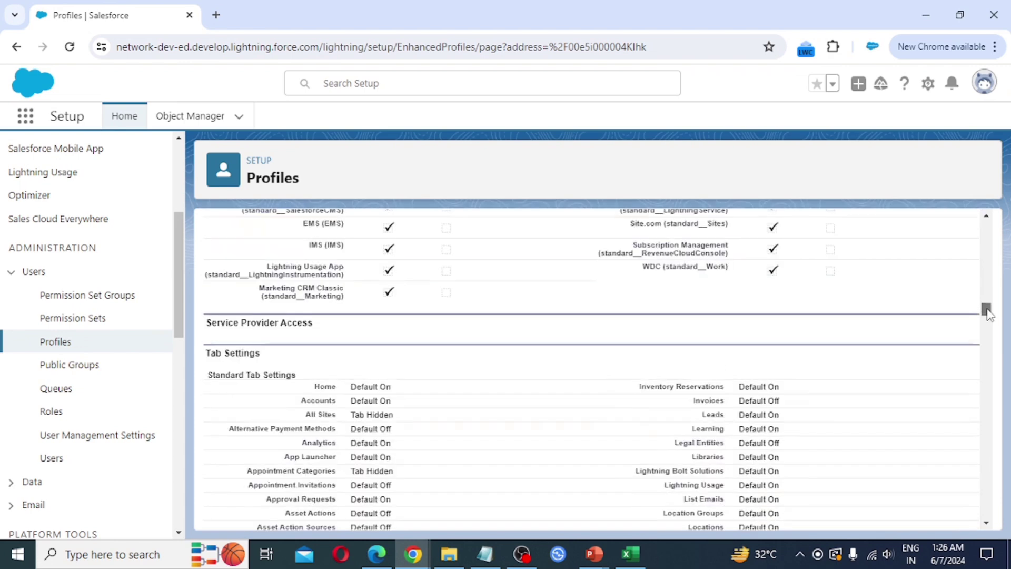
{"action": "left_click_drag", "start_coordinate": [988, 313], "coordinate": [994, 437]}
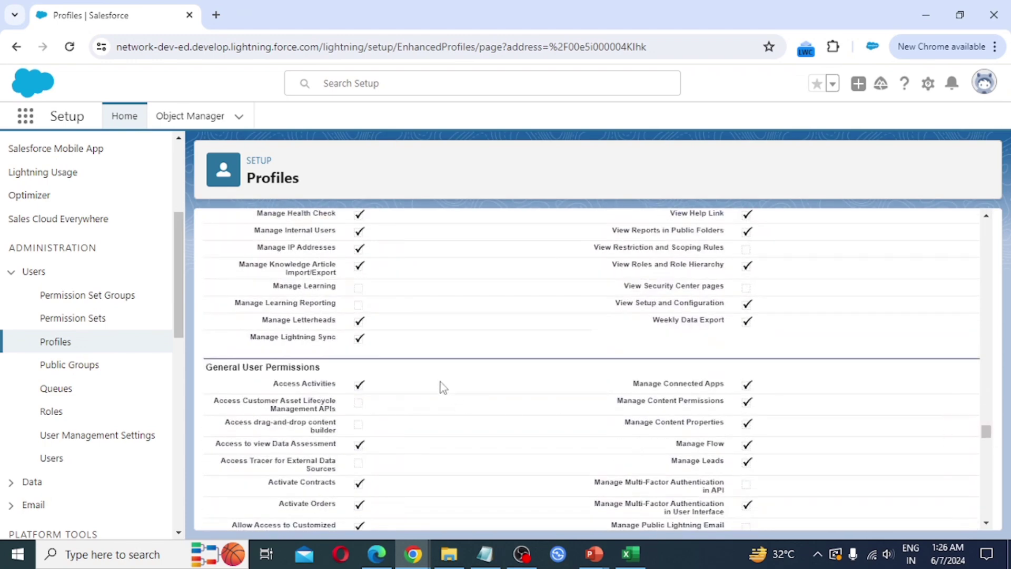
- Examine the System Administrator profile's user and object permissions, session settings, password policies, login restrictions and enabled access sections
{"action": "scroll", "coordinate": [441, 381], "scroll_direction": "down", "scroll_amount": 15}
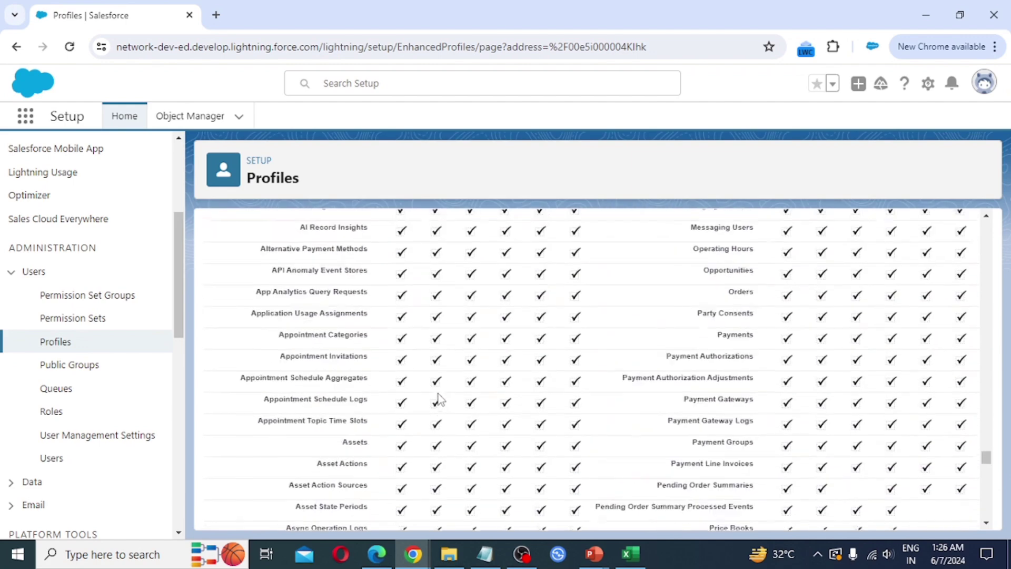
{"action": "scroll", "coordinate": [440, 400], "scroll_direction": "up", "scroll_amount": 4}
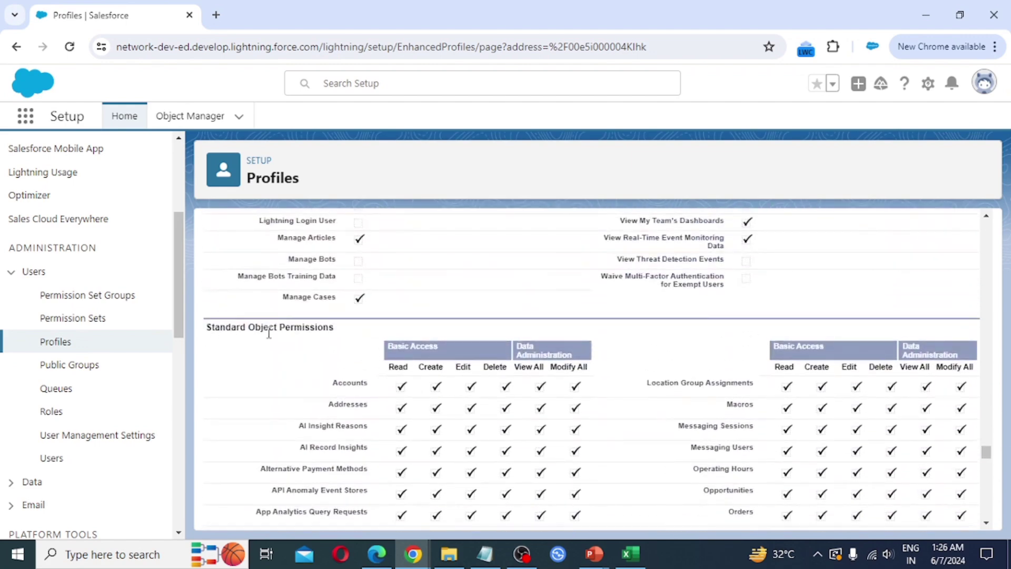
{"action": "scroll", "coordinate": [343, 348], "scroll_direction": "down", "scroll_amount": 20}
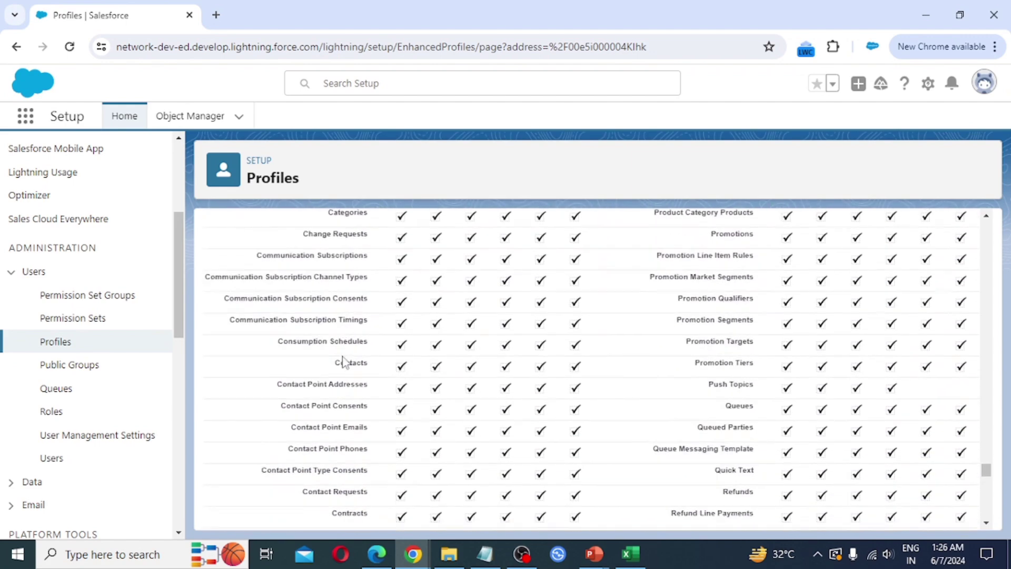
{"action": "scroll", "coordinate": [343, 355], "scroll_direction": "down", "scroll_amount": 15}
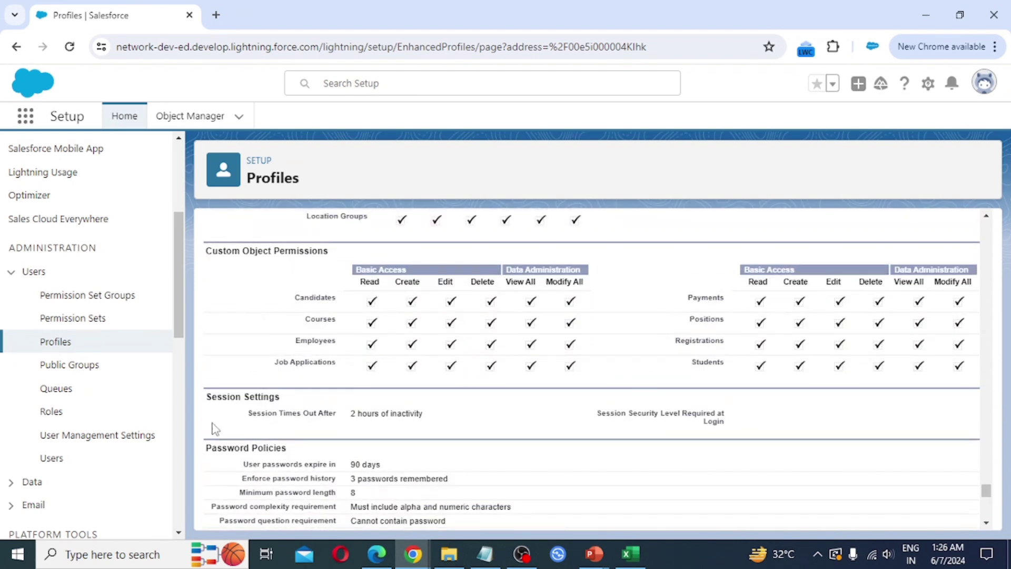
{"action": "scroll", "coordinate": [276, 466], "scroll_direction": "down", "scroll_amount": 6}
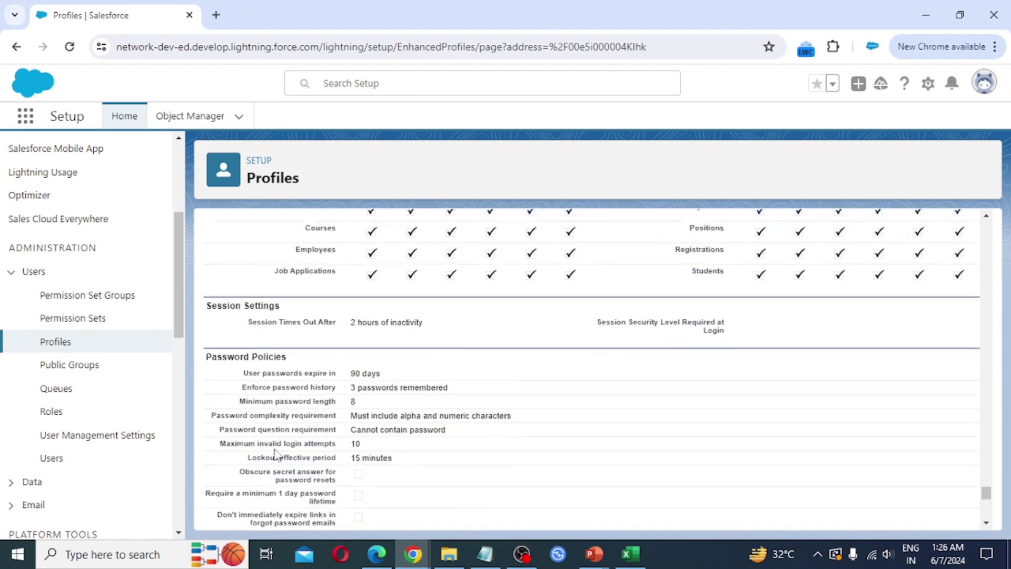
{"action": "scroll", "coordinate": [315, 459], "scroll_direction": "down", "scroll_amount": 1}
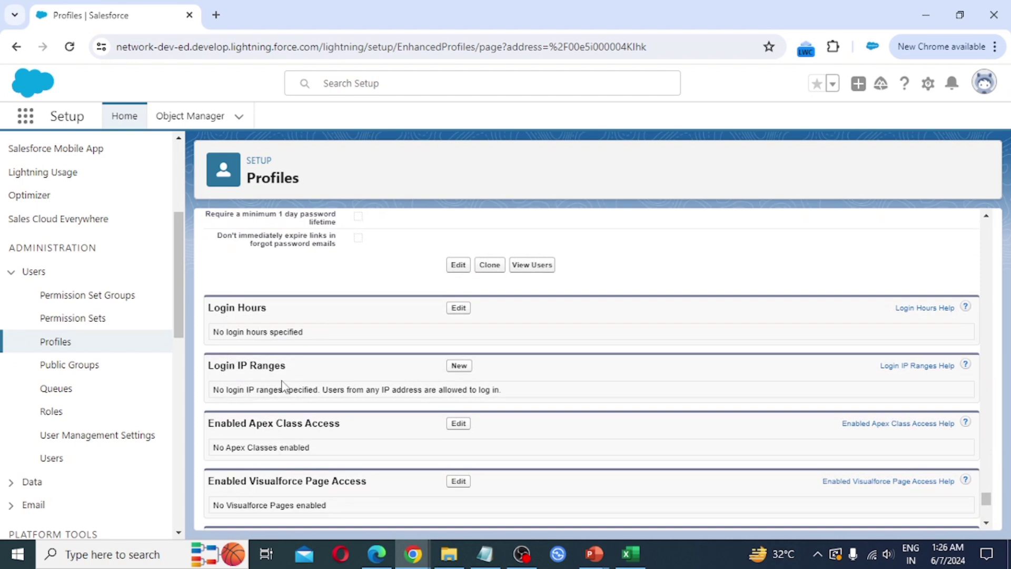
{"action": "scroll", "coordinate": [456, 472], "scroll_direction": "down", "scroll_amount": 6}
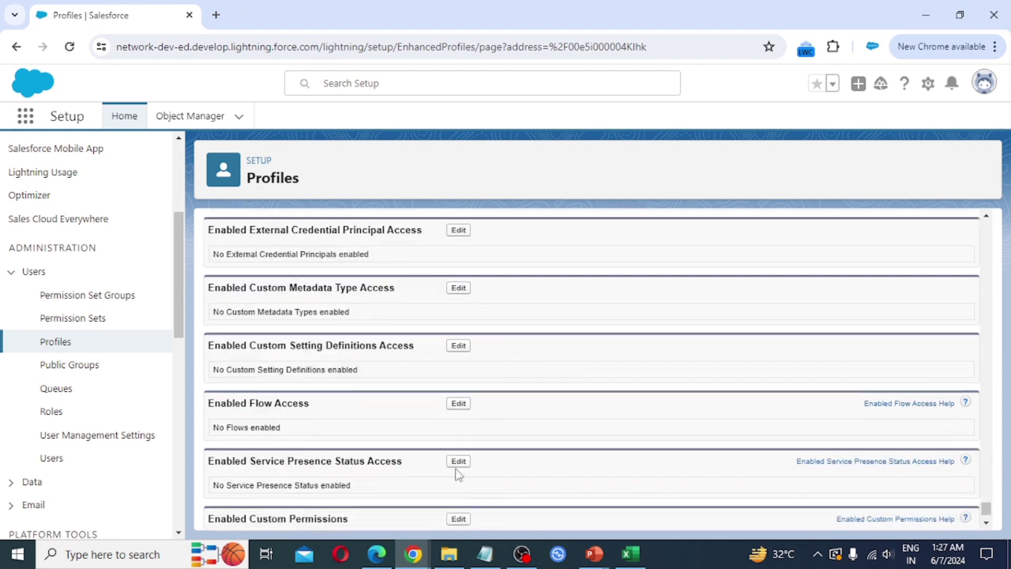
{"action": "scroll", "coordinate": [457, 473], "scroll_direction": "up", "scroll_amount": 2}
{"action": "scroll", "coordinate": [459, 474], "scroll_direction": "up", "scroll_amount": 2}
{"action": "scroll", "coordinate": [462, 476], "scroll_direction": "up", "scroll_amount": 5}
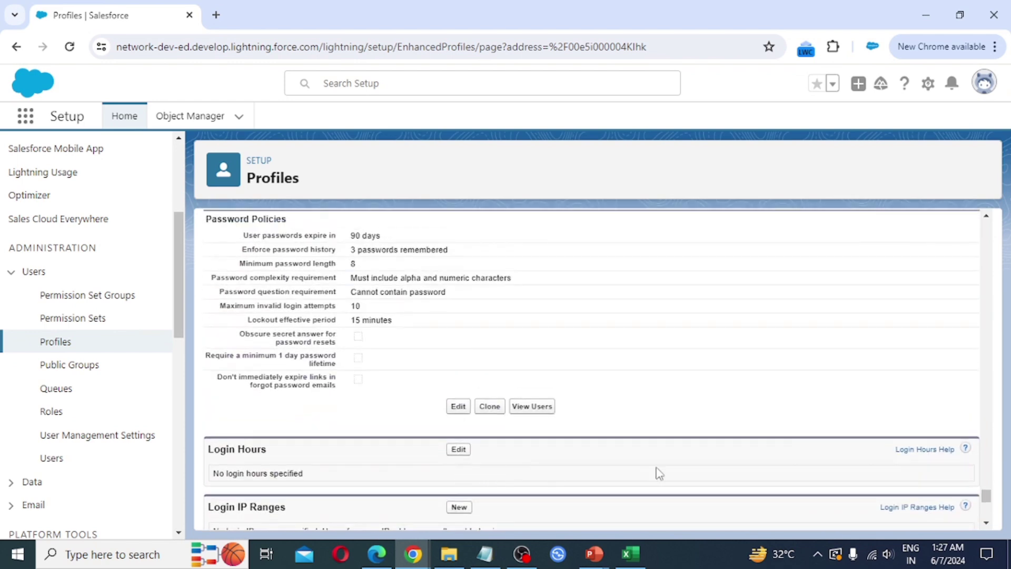
- Return to the profiles list and clone the System Administrator profile as "System Administrator New"
{"action": "left_click_drag", "start_coordinate": [986, 496], "coordinate": [1001, 219]}
{"action": "mouse_move", "coordinate": [510, 322]}
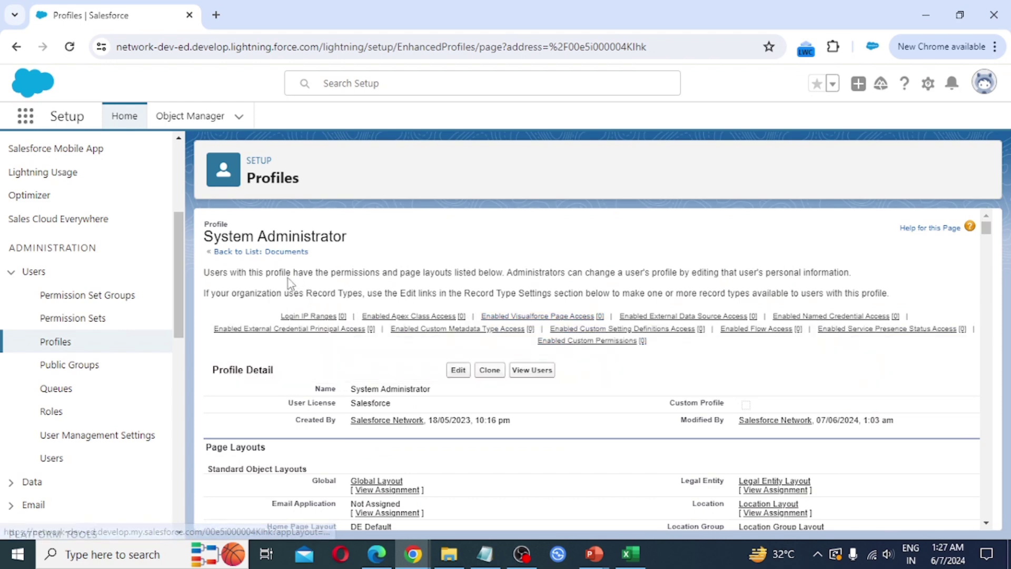
{"action": "left_click", "coordinate": [236, 255]}
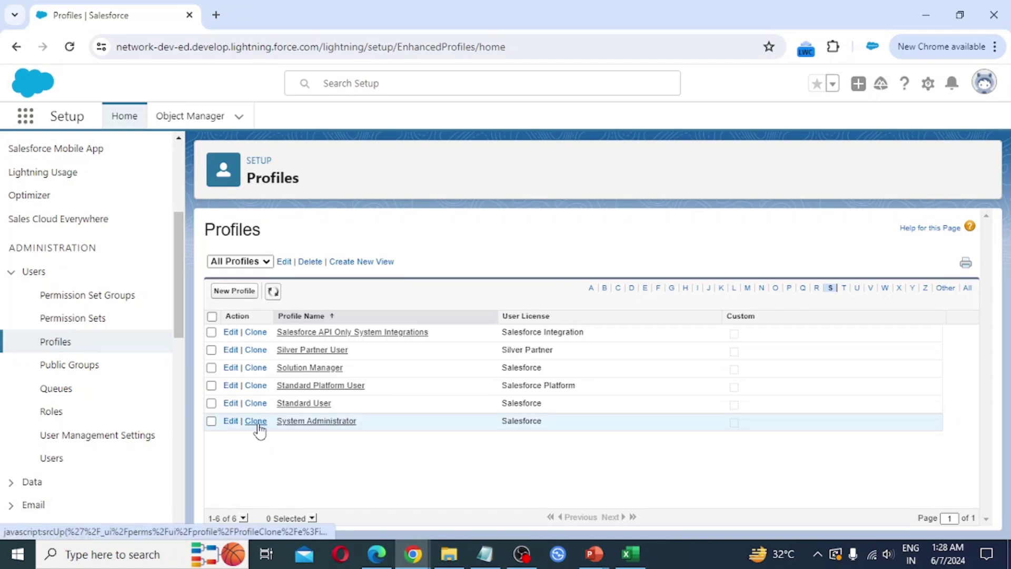
{"action": "left_click", "coordinate": [256, 421]}
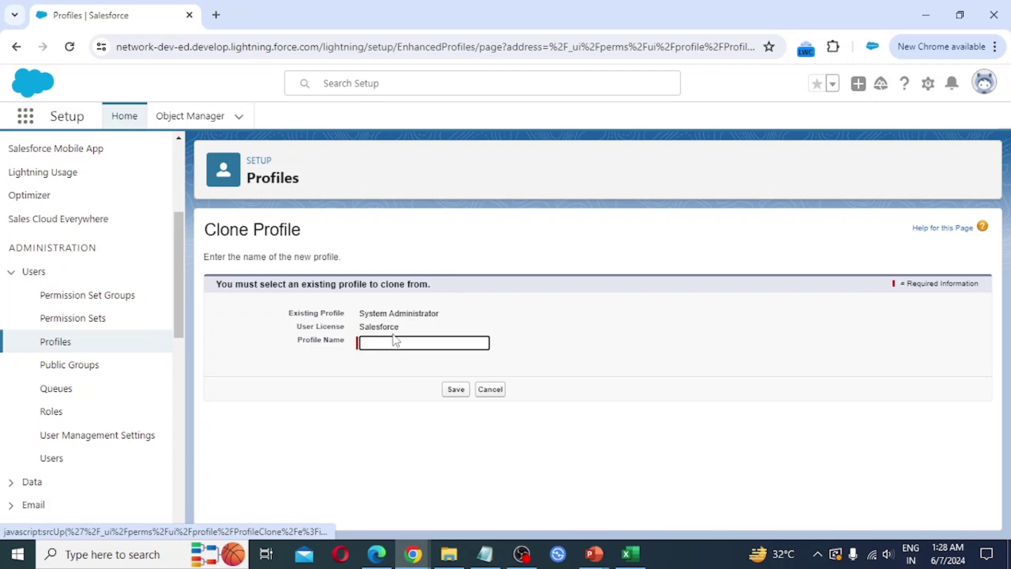
{"action": "left_click", "coordinate": [383, 344]}
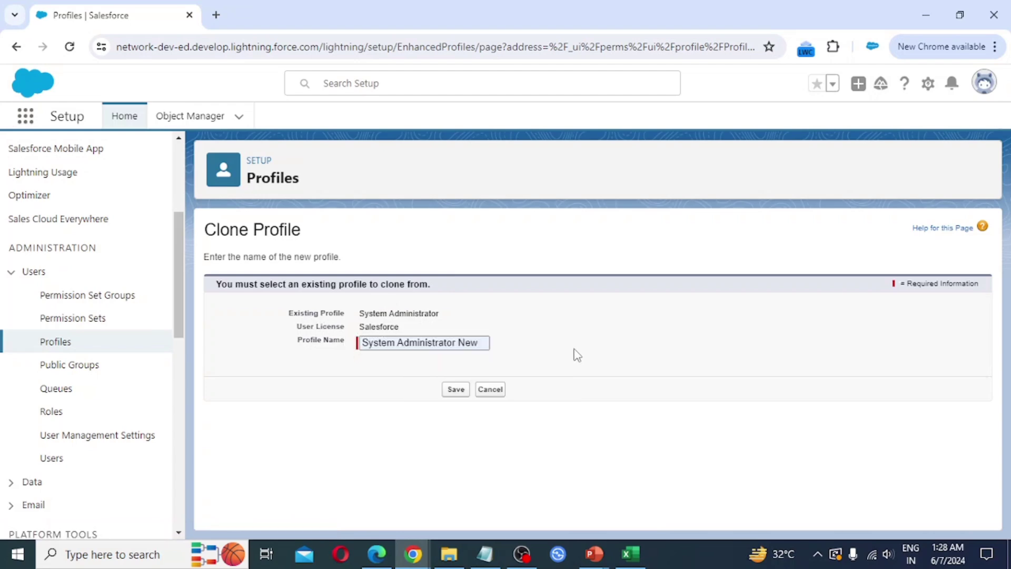
{"action": "left_click", "coordinate": [457, 393]}
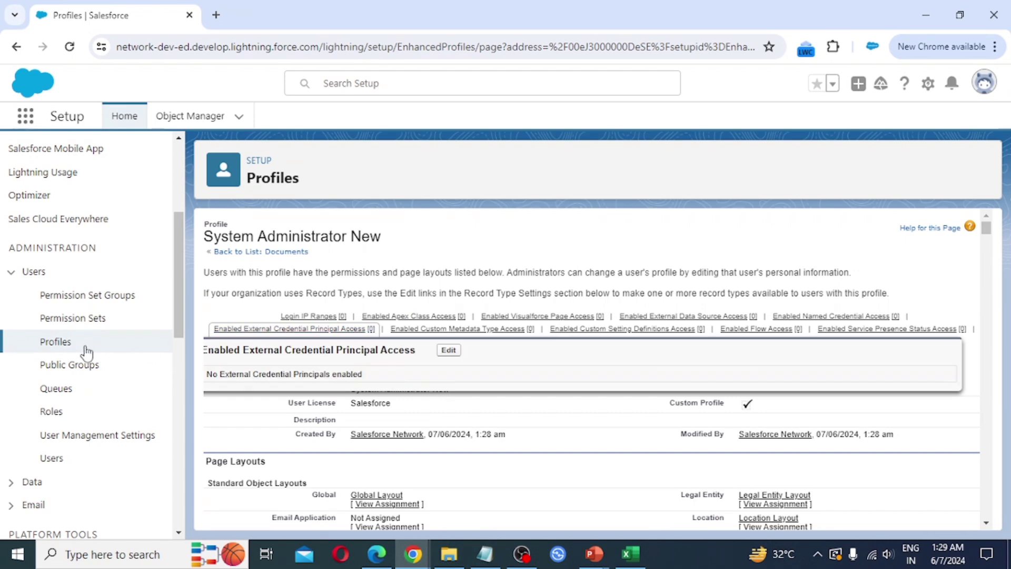
- List the profiles starting with S and widen the Action column to compare the original and cloned administrator profiles' actions
{"action": "left_click", "coordinate": [62, 343]}
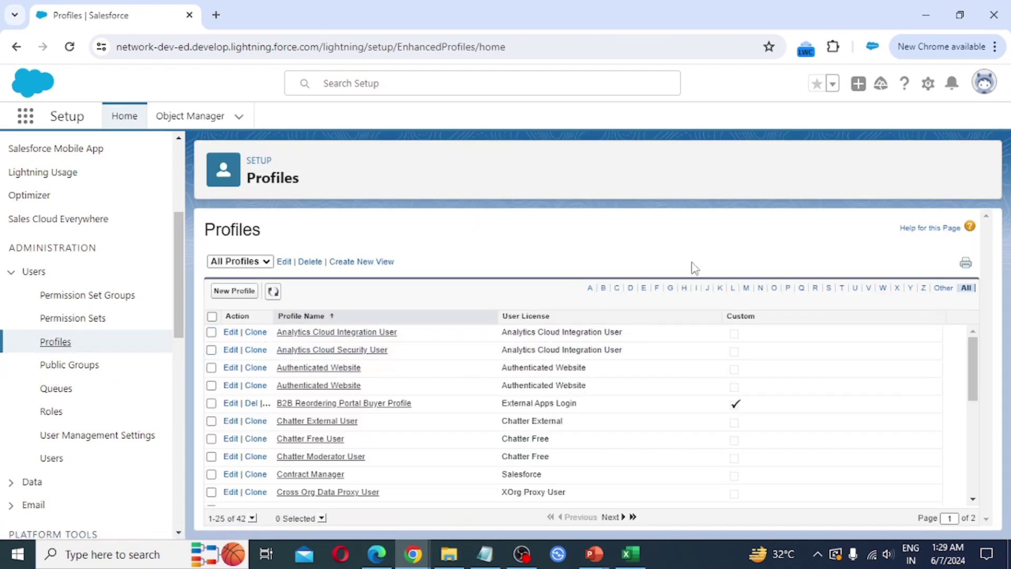
{"action": "left_click", "coordinate": [830, 289]}
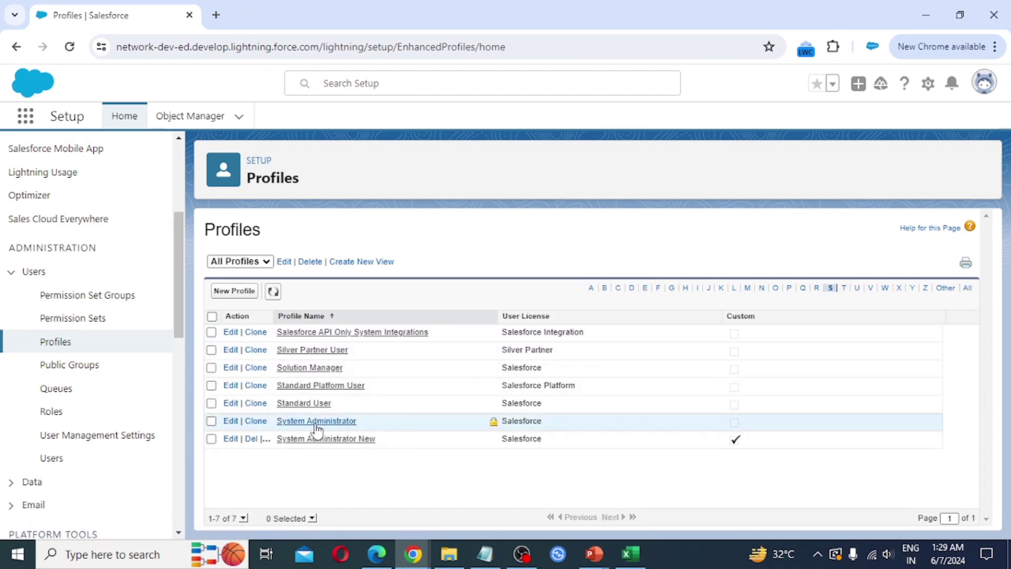
{"action": "left_click_drag", "start_coordinate": [274, 316], "coordinate": [345, 317]}
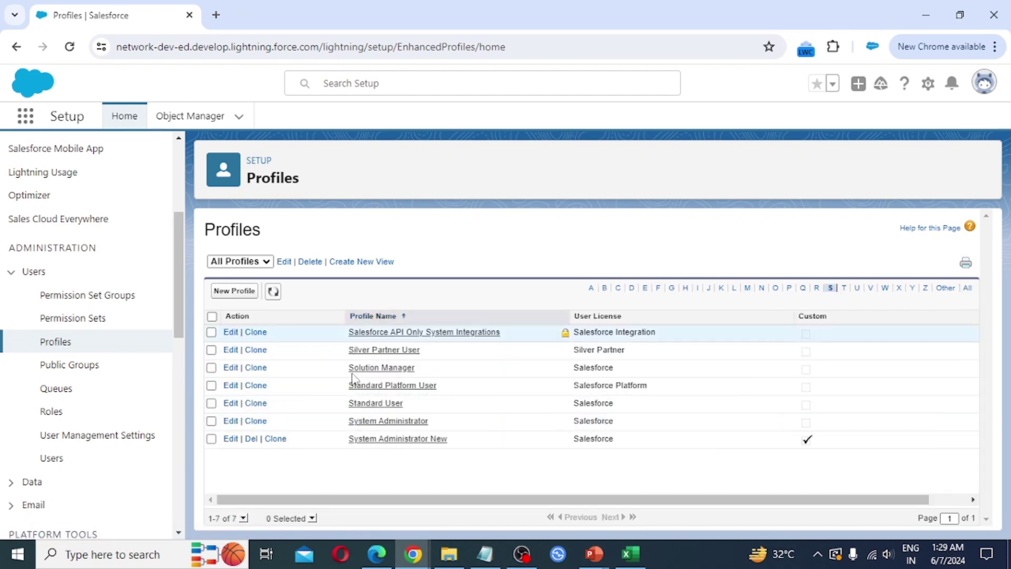